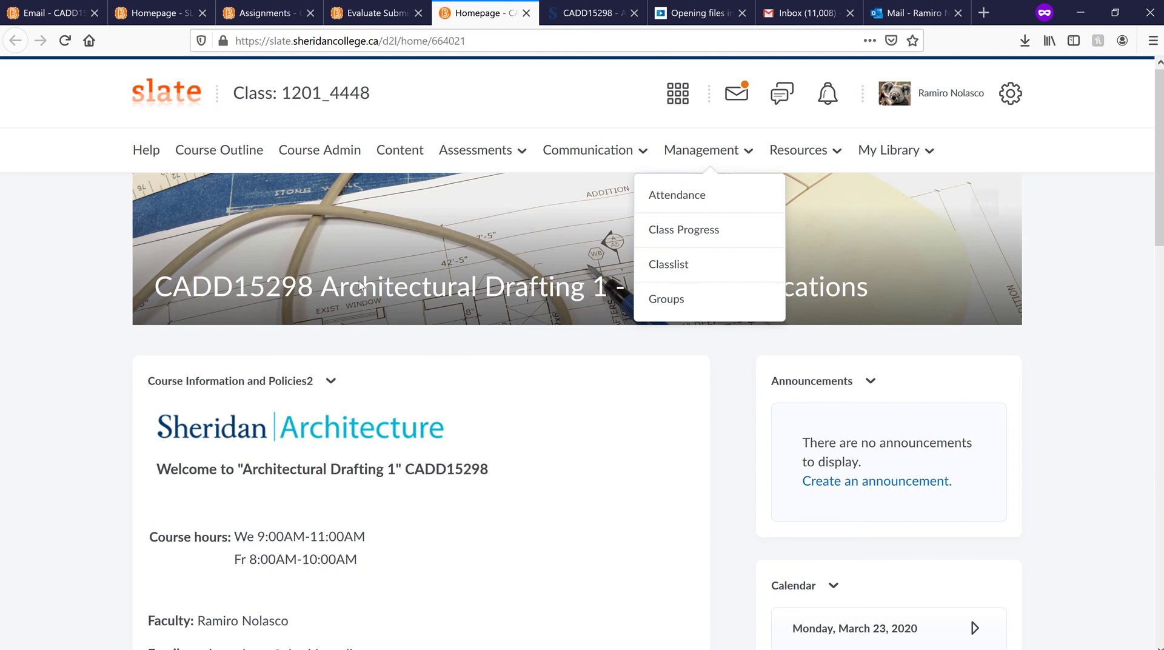
# Close the Acrobat error message and bring the AutoCAD TERM PROJECT 1.dwg window forward.
pyautogui.click(93, 244)
pyautogui.hotkey('alt', 'Tab')
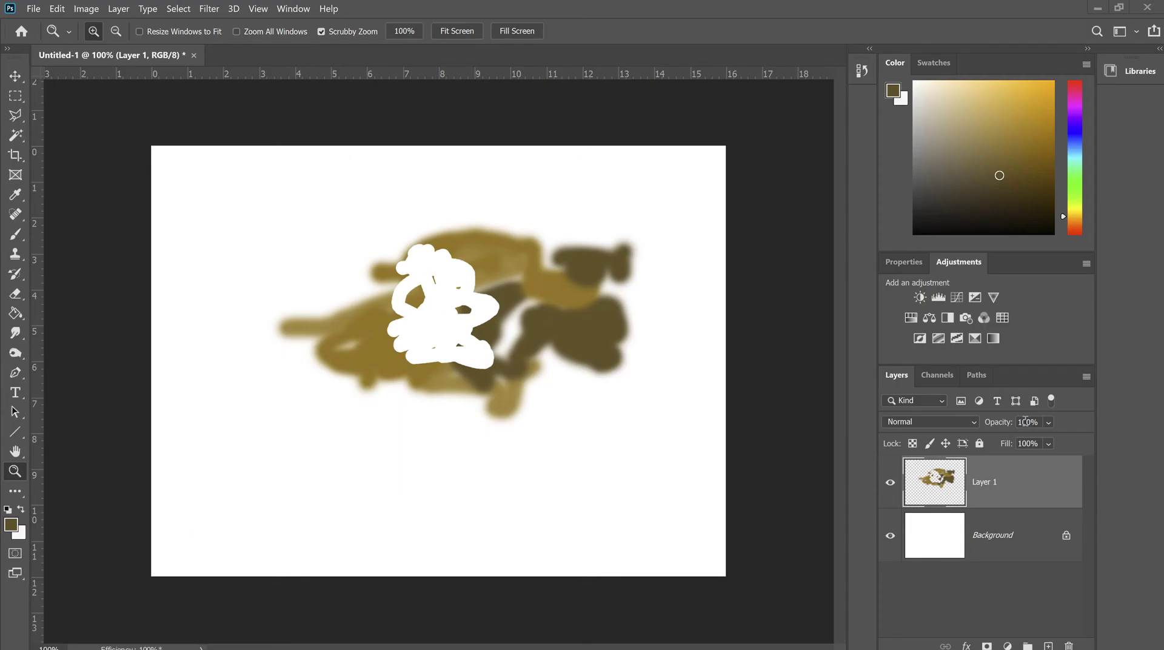
pyautogui.hotkey('alt', 'Tab')
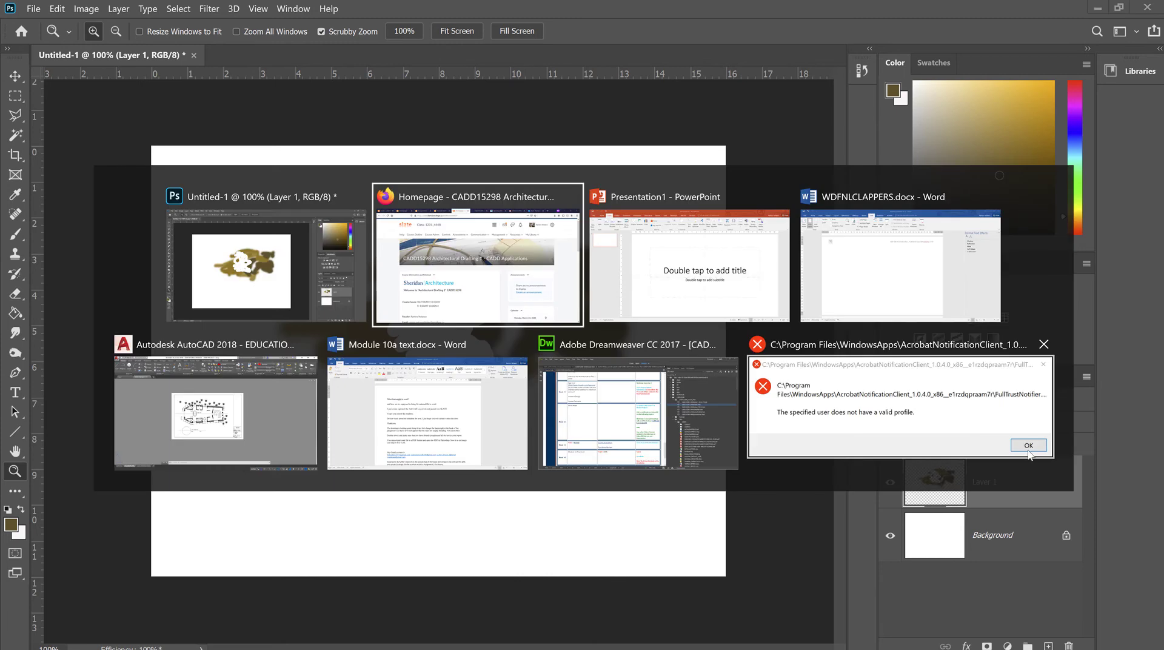
pyautogui.click(1028, 447)
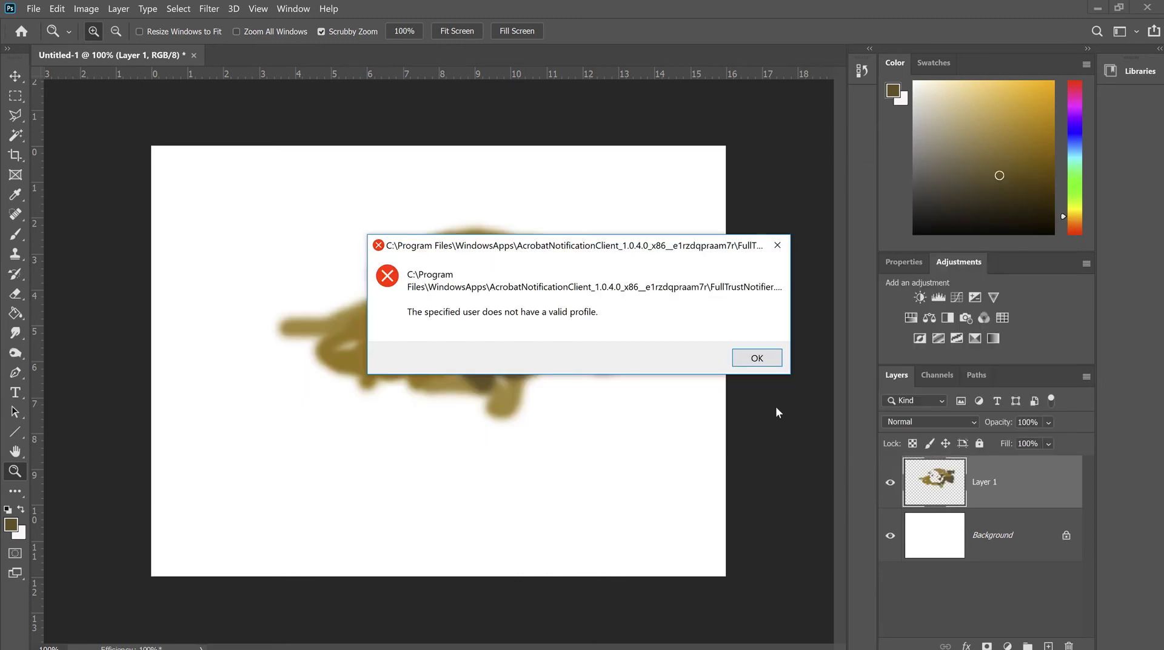
pyautogui.click(761, 359)
pyautogui.hotkey('alt', 'Tab')
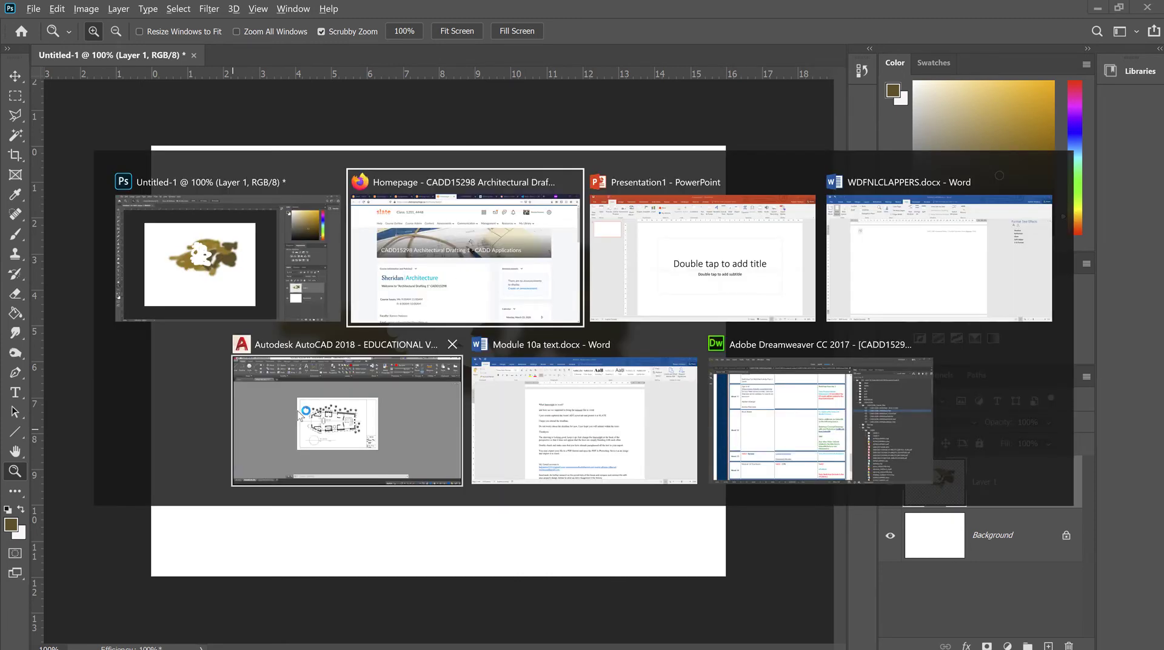
pyautogui.click(279, 423)
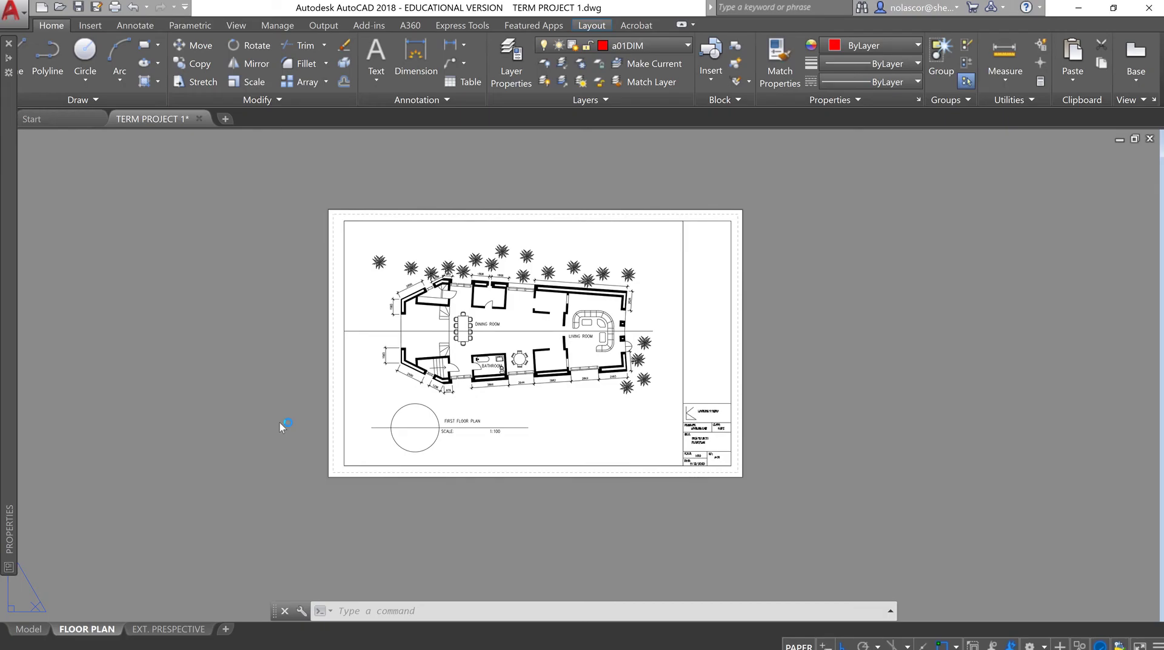
# Review TERM PROJECT 1.dwg in model space and the EXT. PRESPECTIVE layout, then return to Photoshop.
pyautogui.click(26, 631)
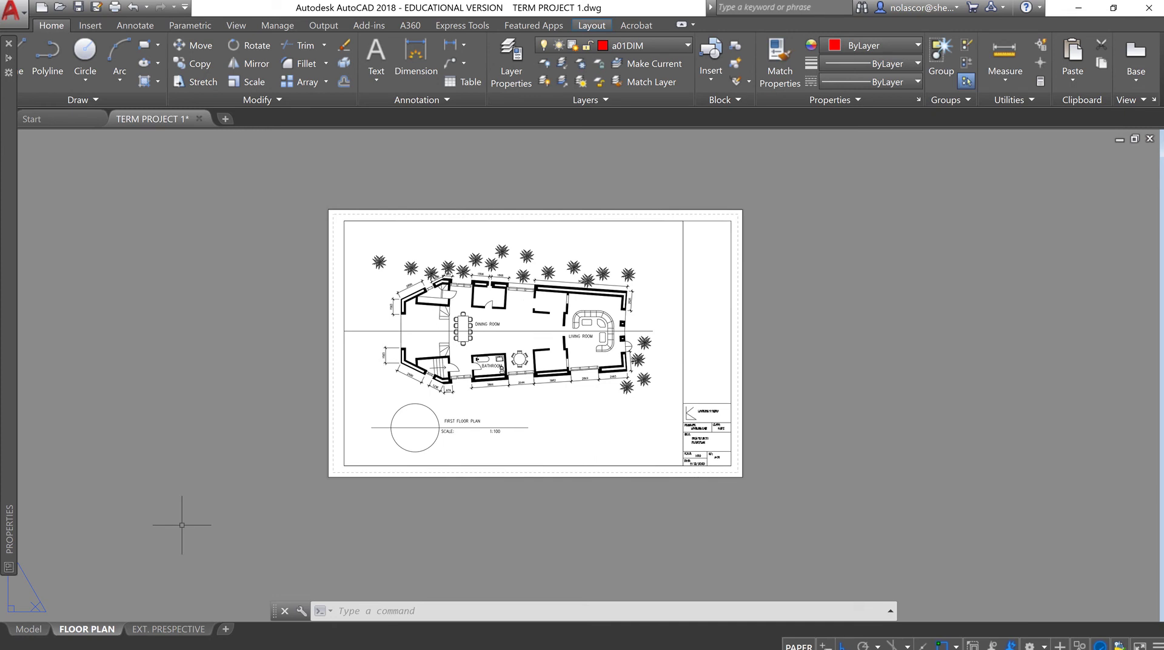
pyautogui.click(165, 631)
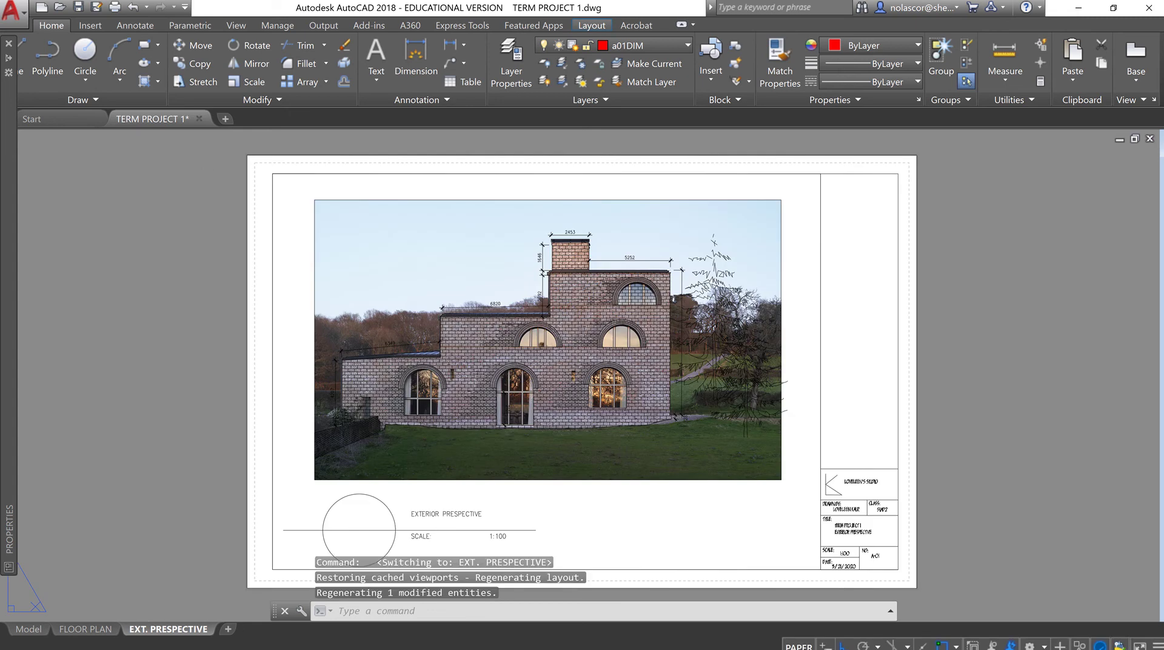
pyautogui.click(176, 283)
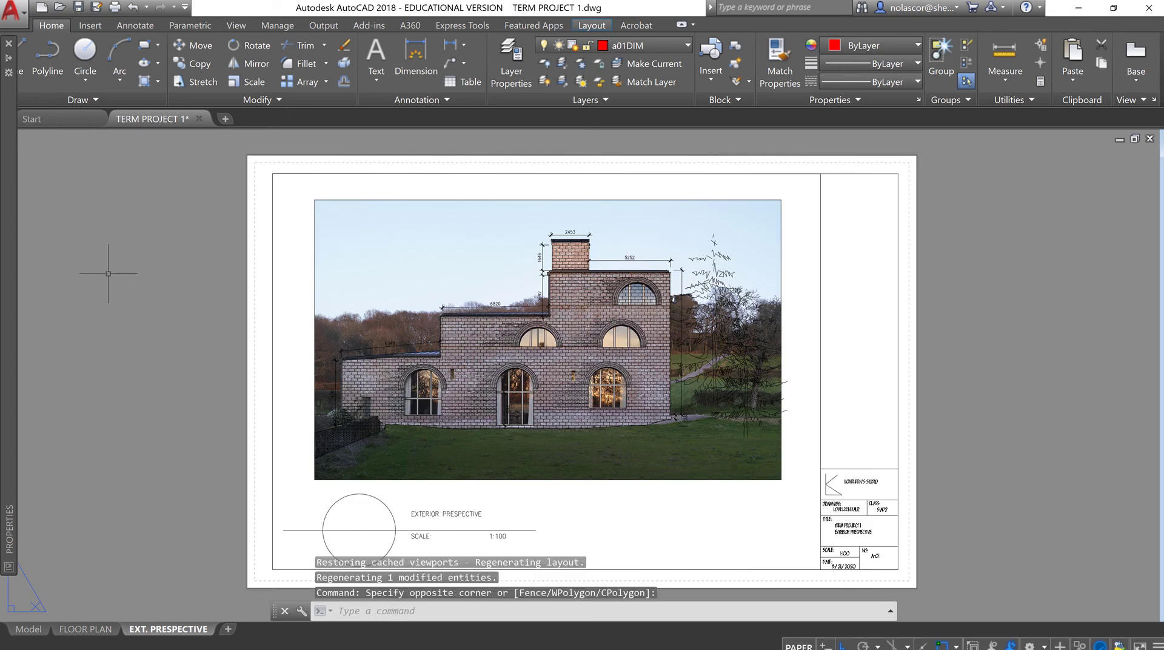
pyautogui.click(21, 21)
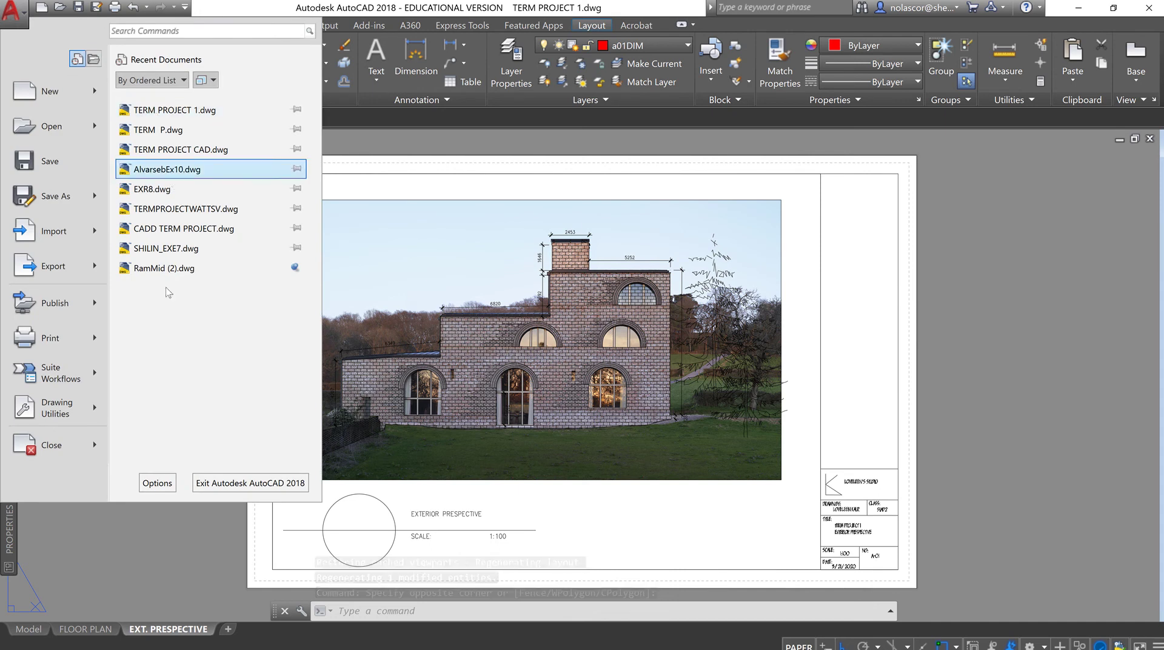
pyautogui.hotkey('alt', 'Tab')
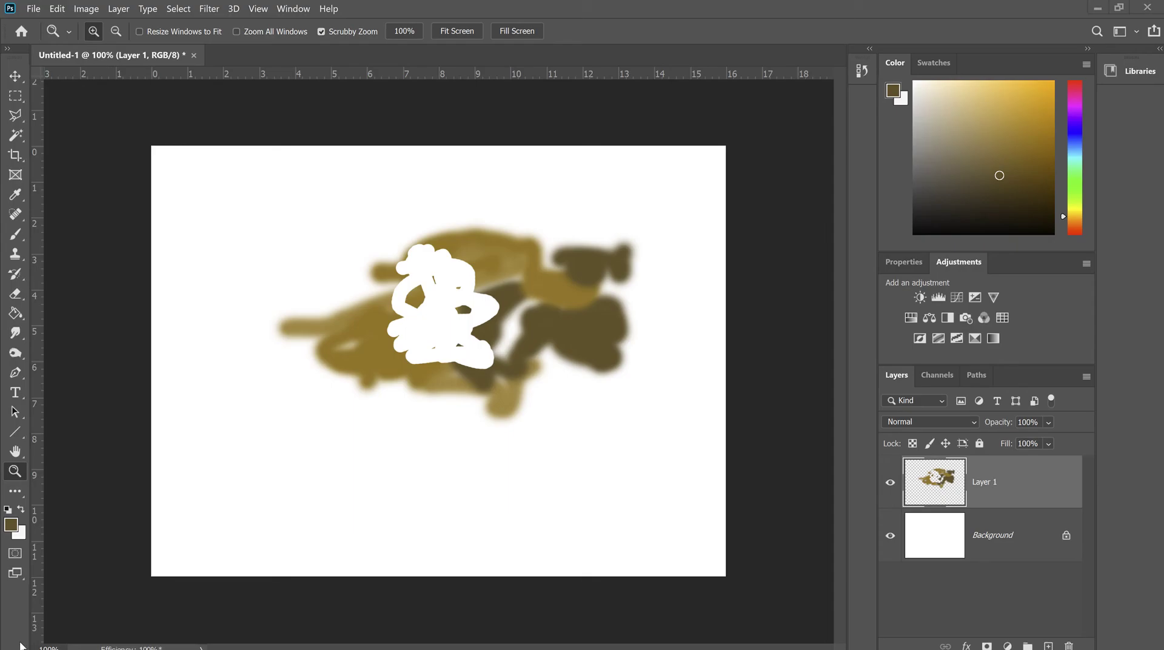
# Open the Start menu and its Win+X quick menu to get to File Explorer.
pyautogui.press('super')
pyautogui.rightClick(14, 642)
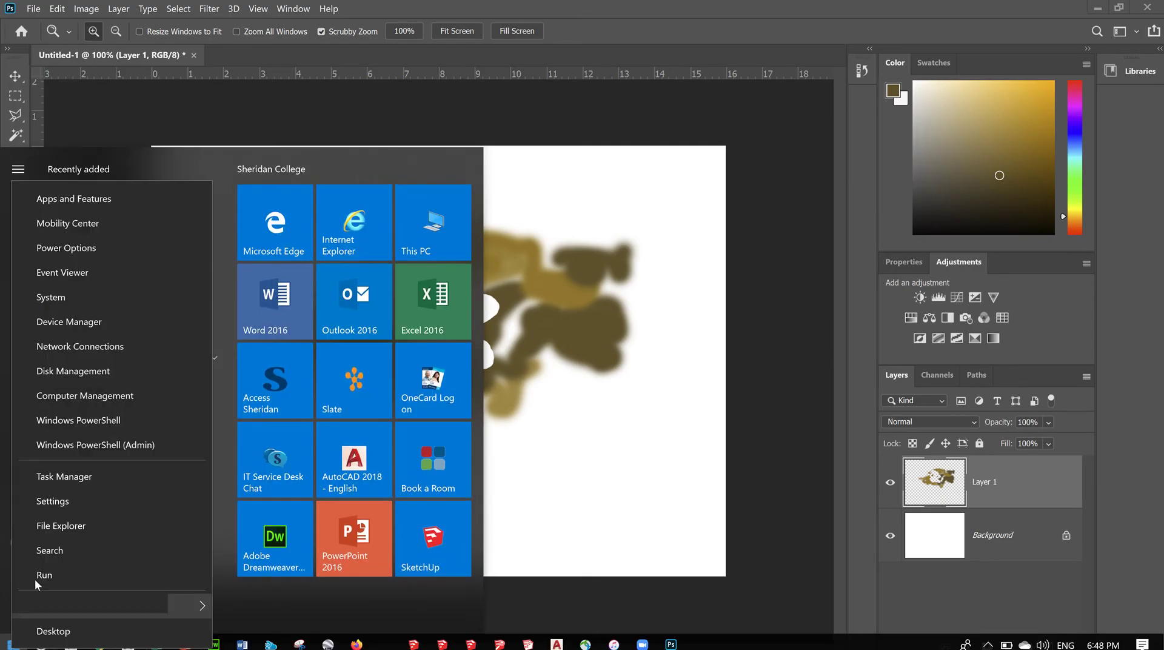
pyautogui.press('Escape')
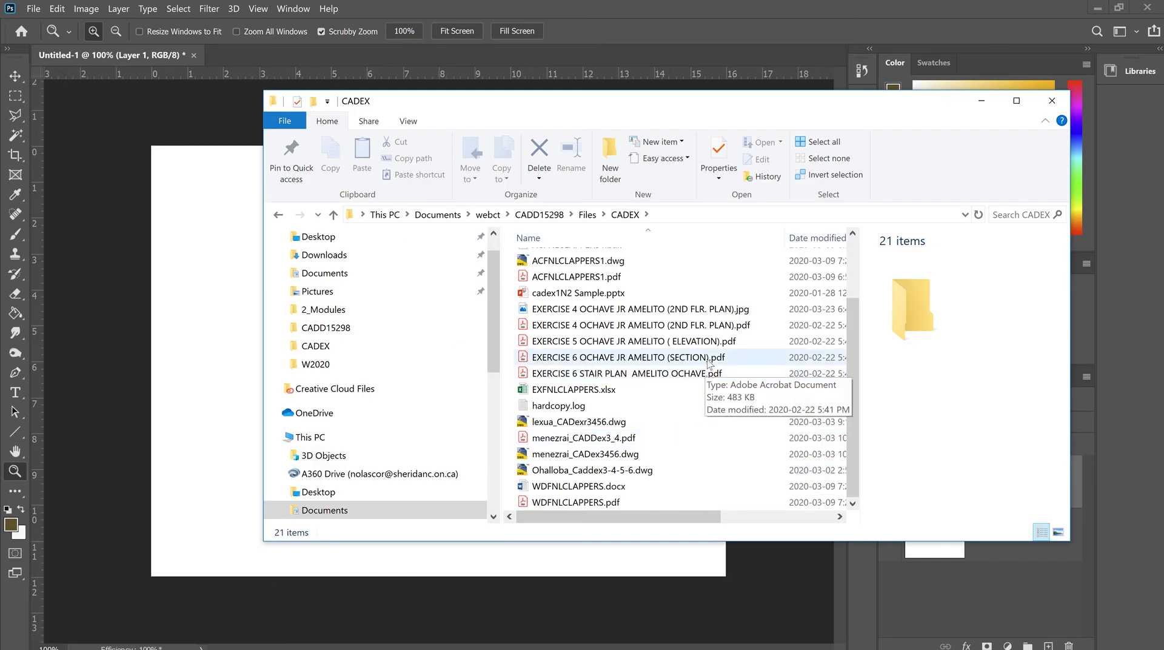
pyautogui.click(711, 328)
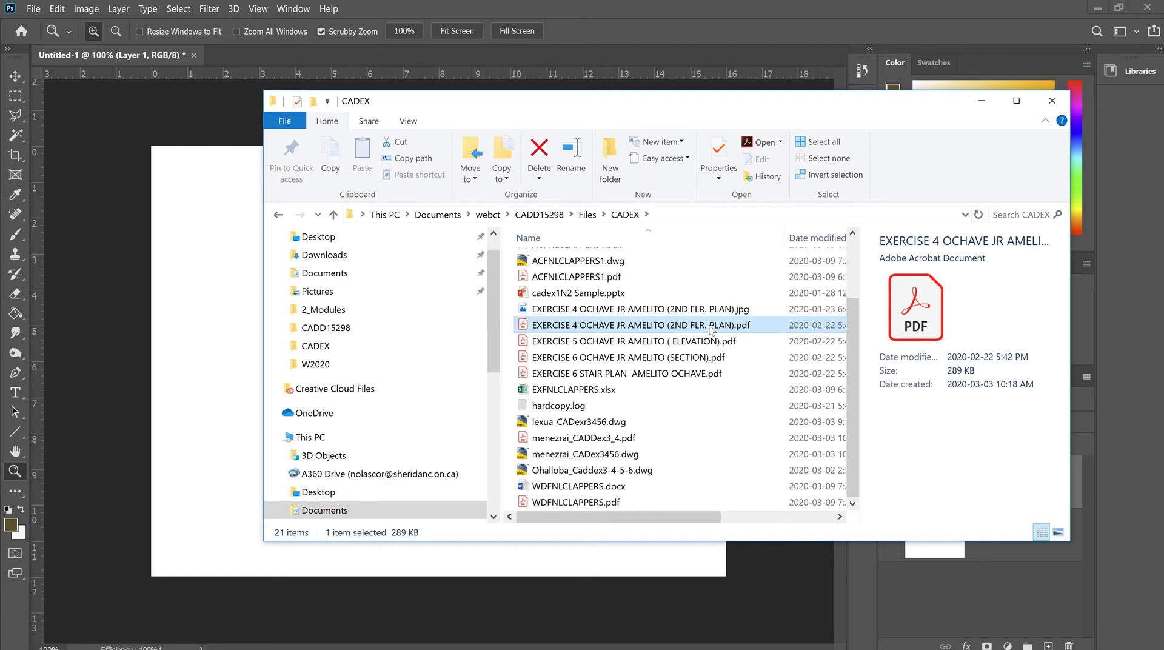
pyautogui.doubleClick(711, 328)
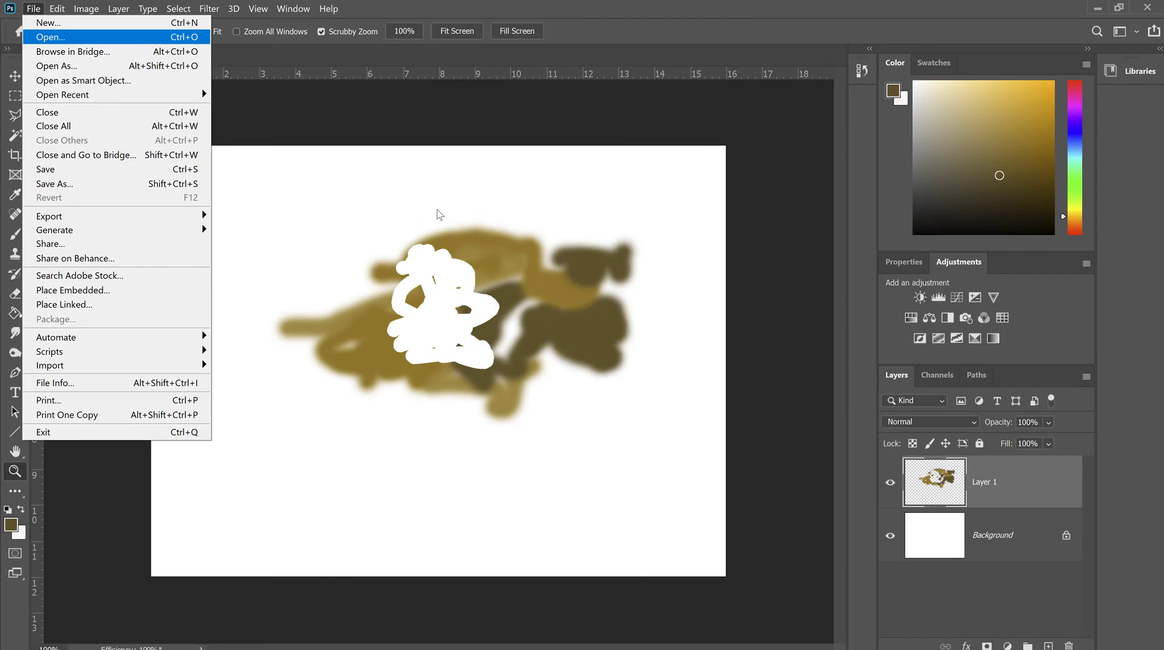
# Confirm opening the EXERCISE 4 second-floor plan PDF in Photoshop.
pyautogui.press('Return')
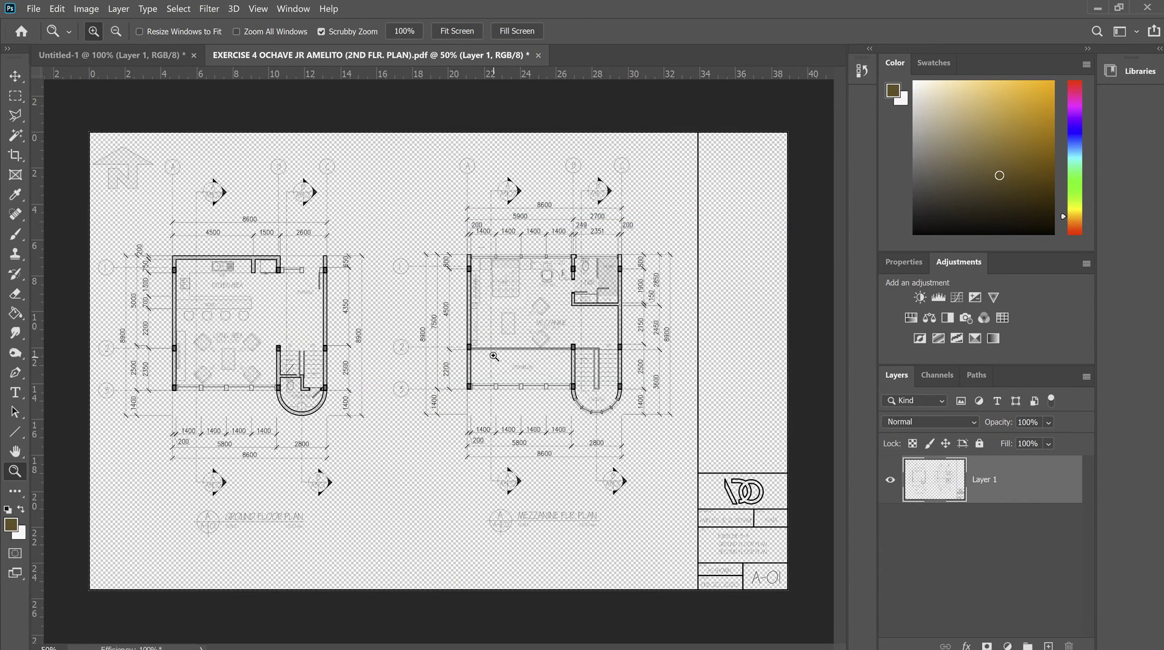
pyautogui.click(34, 8)
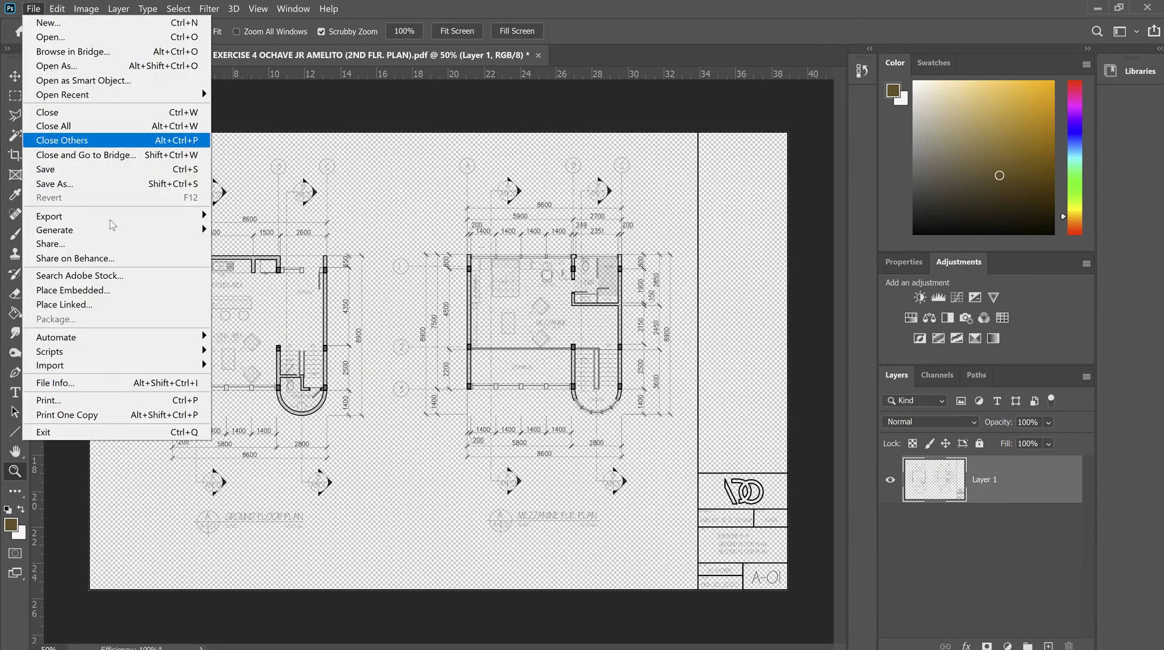
pyautogui.click(107, 185)
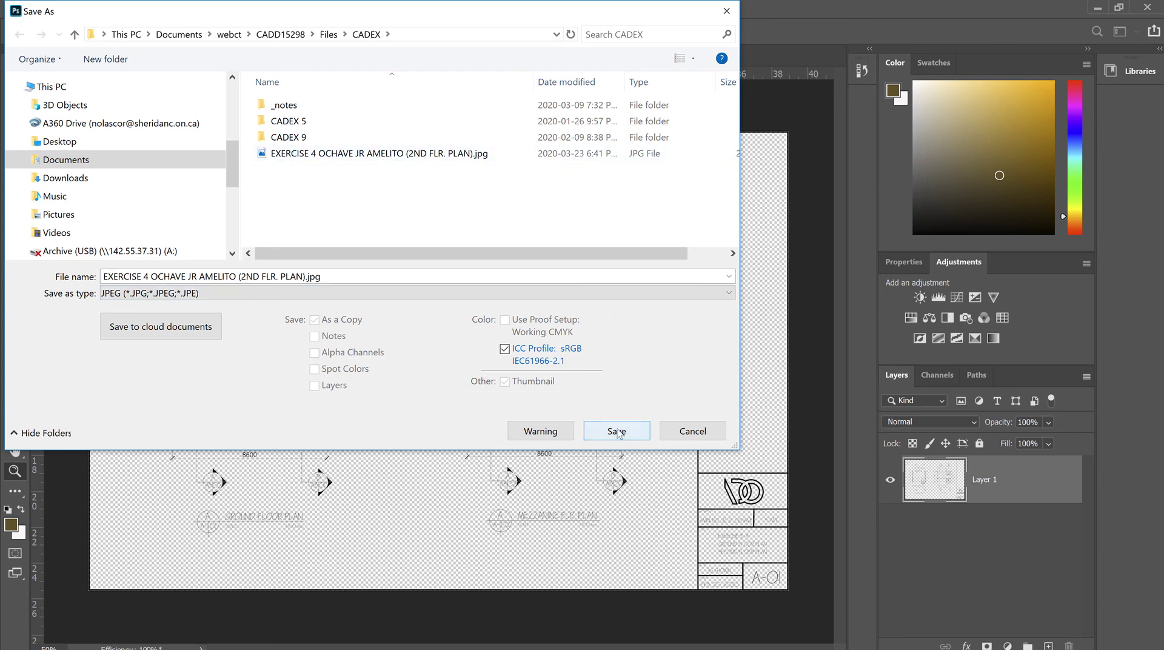
pyautogui.click(685, 432)
# Add a Simple Text Box to page 17 of WDFNLCLAPPERS.docx and widen it to the margins.
pyautogui.hotkey('alt', 'Tab')
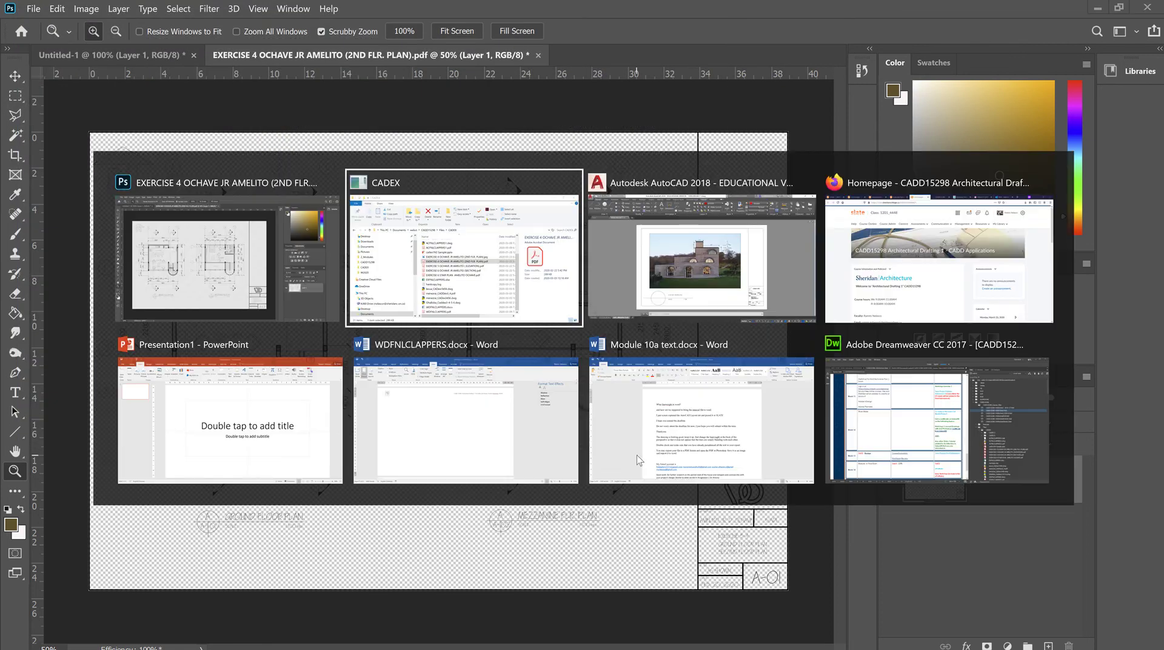
pyautogui.click(468, 443)
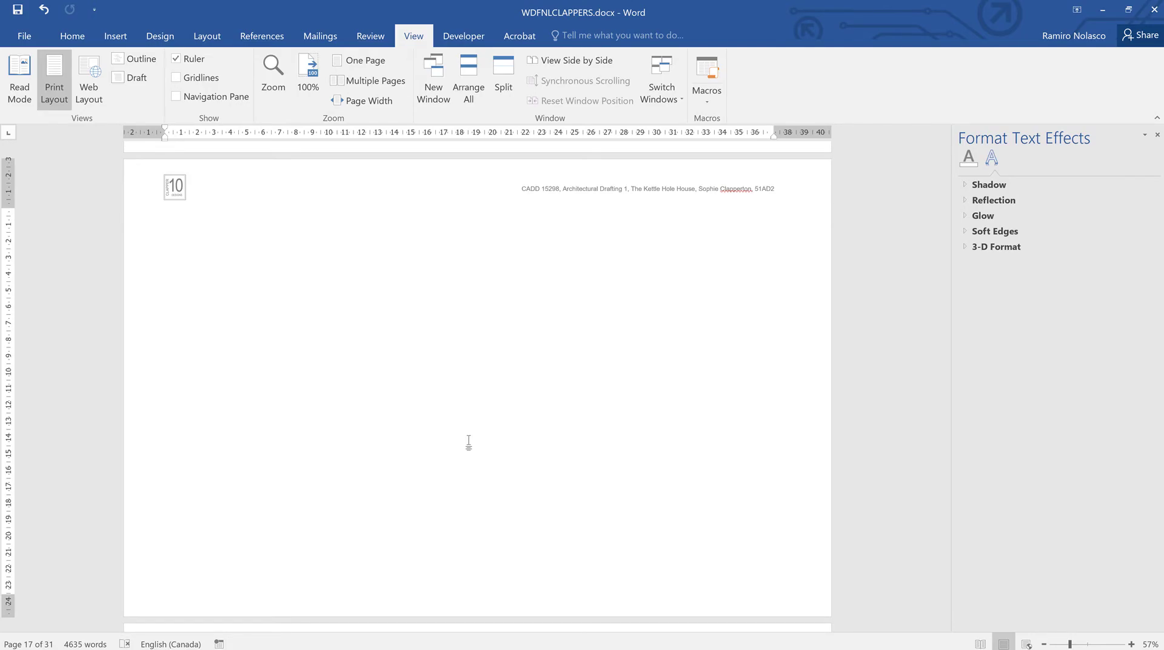
pyautogui.press('alt')
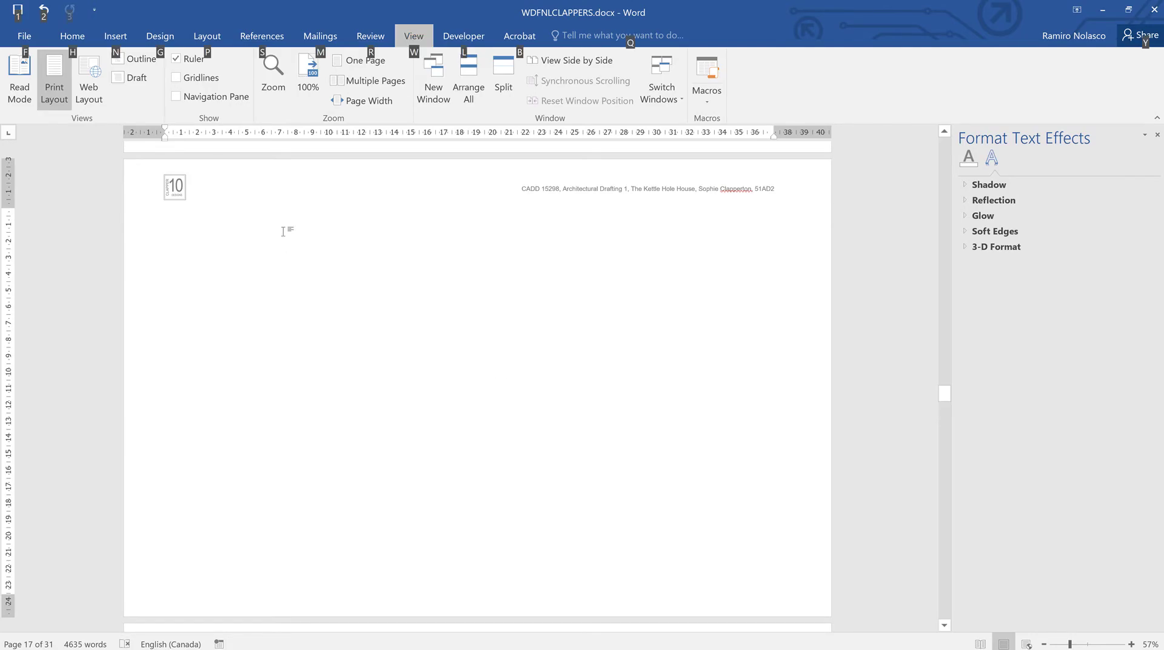
pyautogui.click(115, 36)
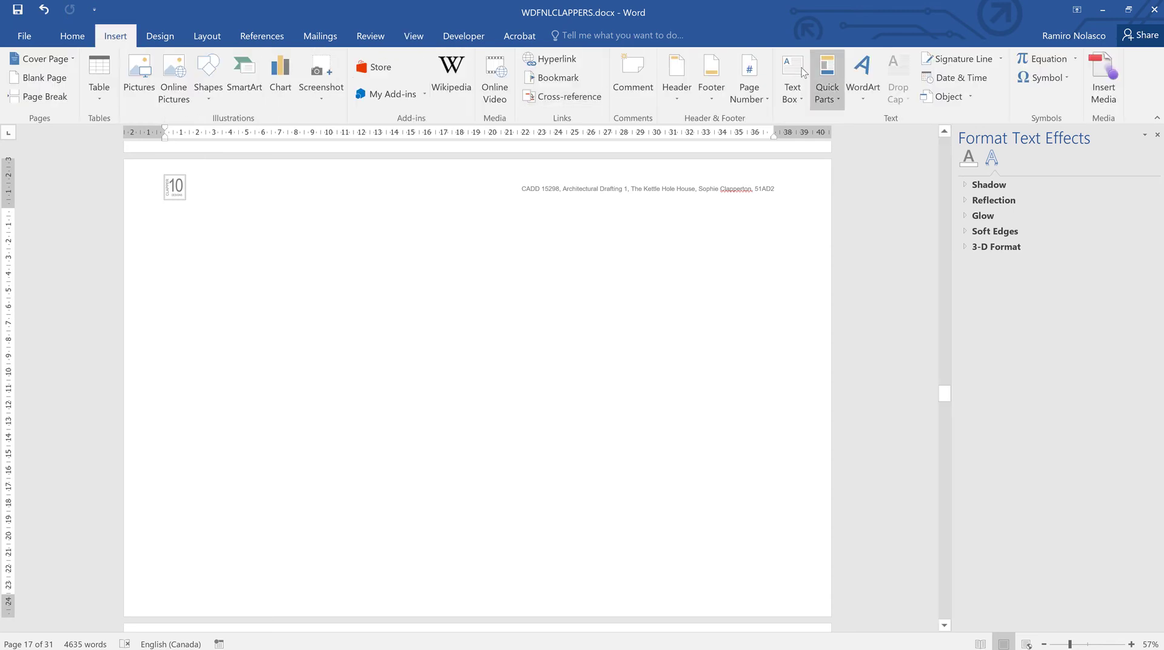
pyautogui.click(782, 100)
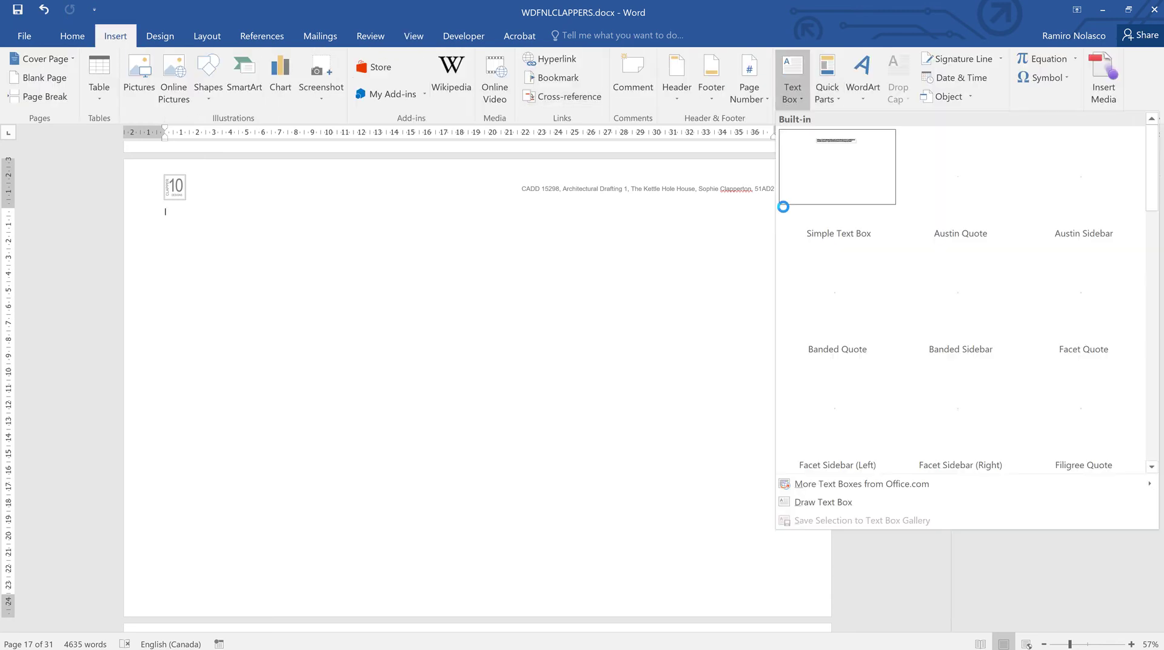
pyautogui.click(838, 175)
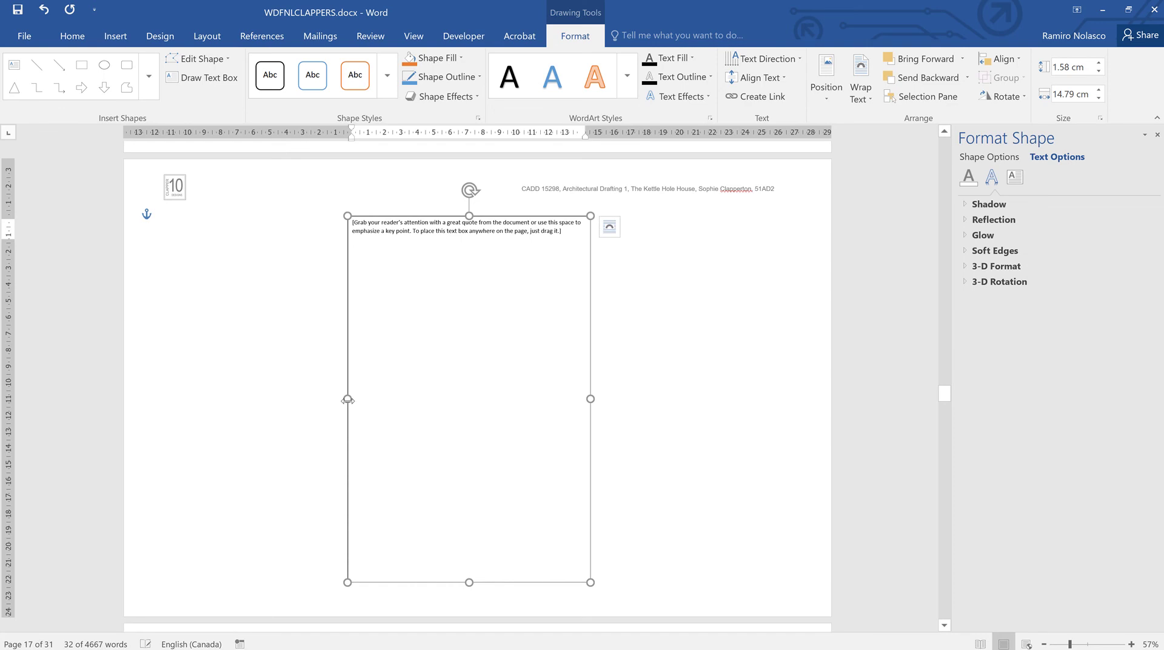
pyautogui.moveTo(208, 382); pyautogui.dragTo(173, 377)
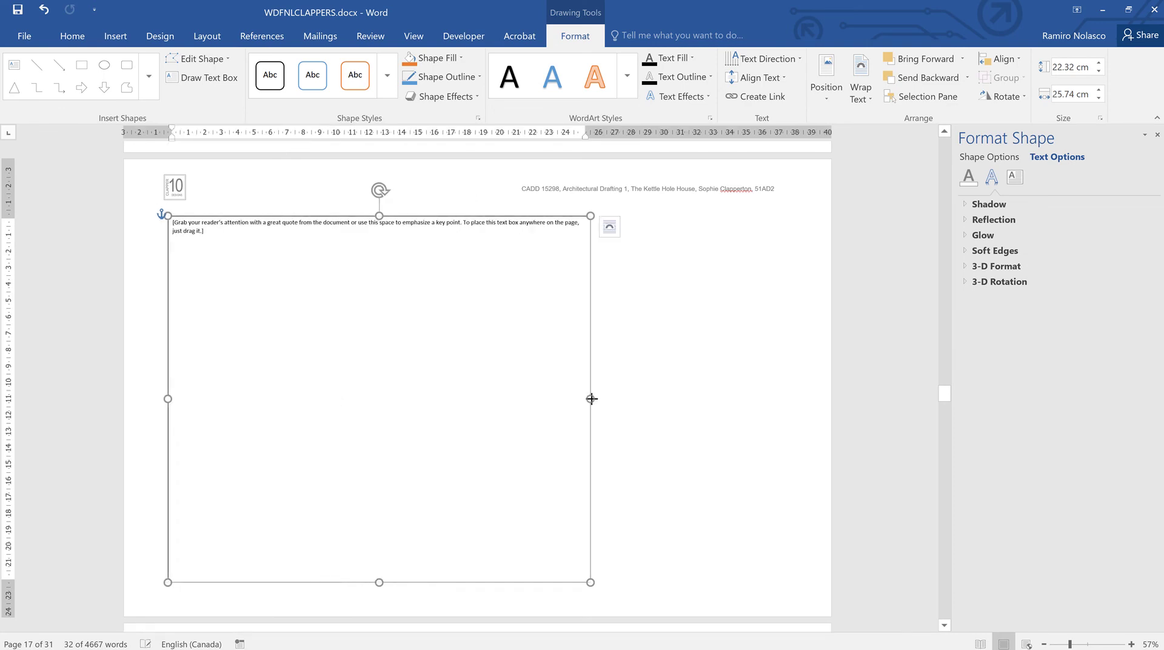
pyautogui.moveTo(590, 398); pyautogui.dragTo(798, 418)
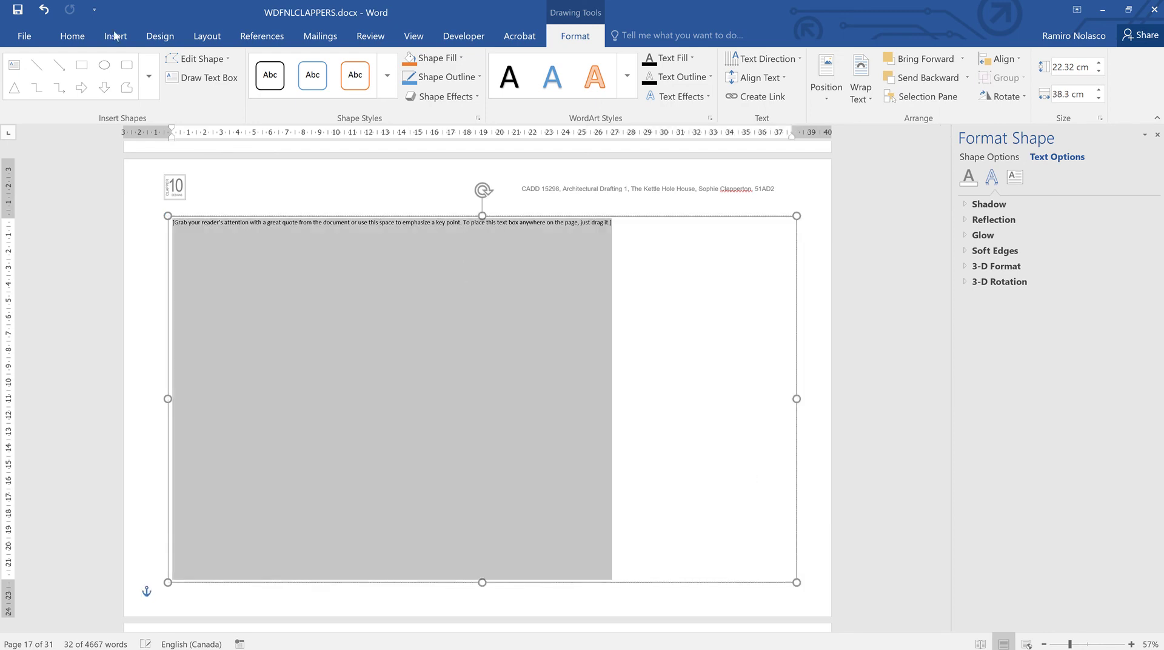
# Insert the floor-plan JPEG into the text box and enlarge the box to fit it.
pyautogui.click(115, 36)
pyautogui.click(137, 73)
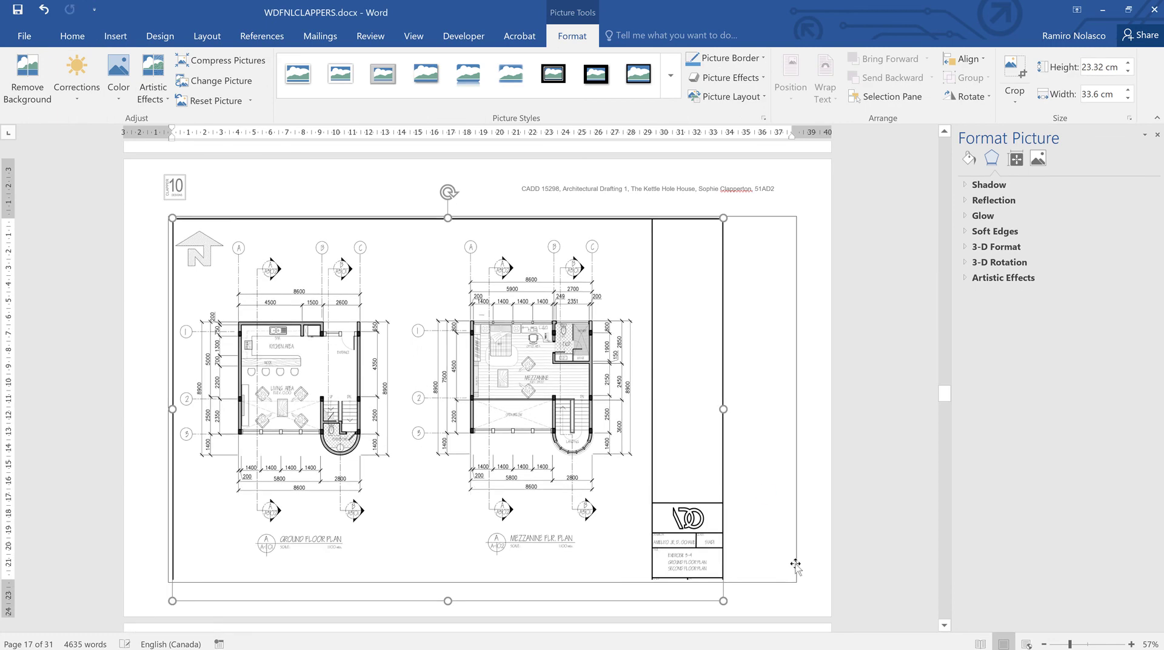
pyautogui.click(797, 583)
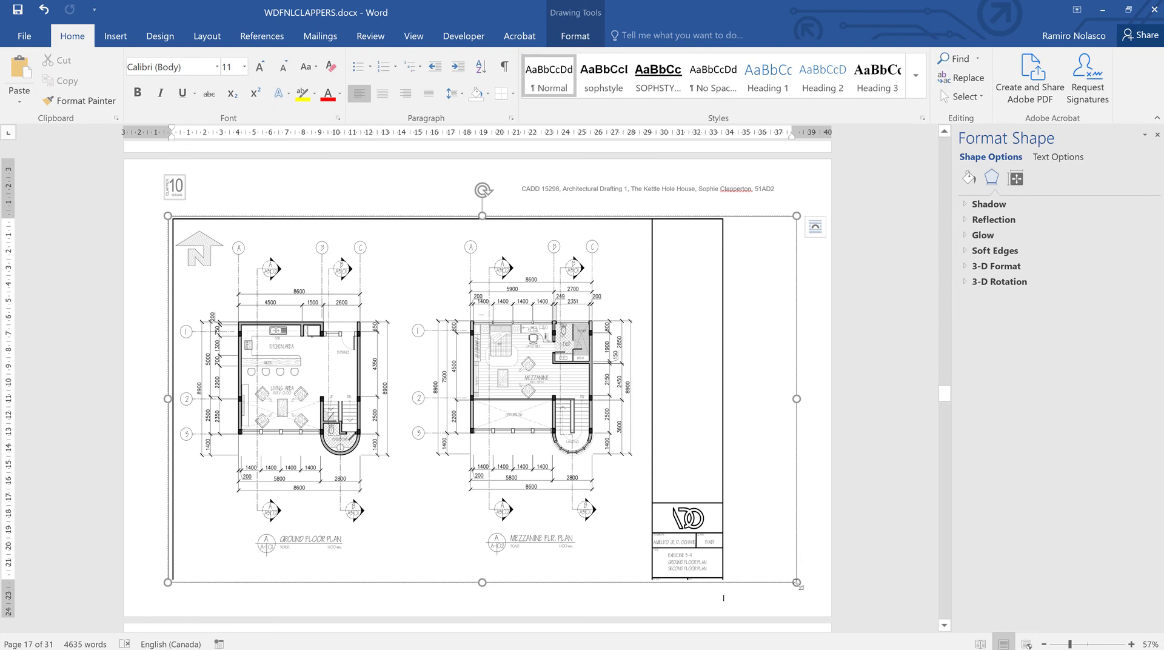
pyautogui.moveTo(797, 583); pyautogui.dragTo(801, 601)
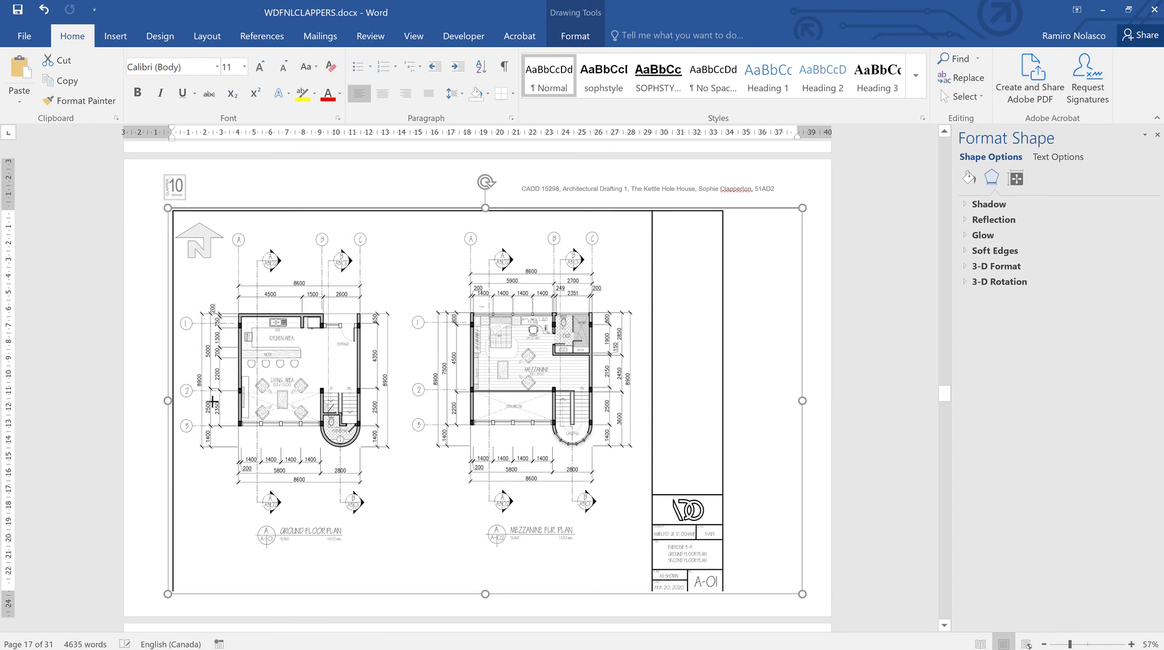
# Pull in the text box's left edge and set its outline to No line.
pyautogui.moveTo(213, 400); pyautogui.dragTo(212, 401)
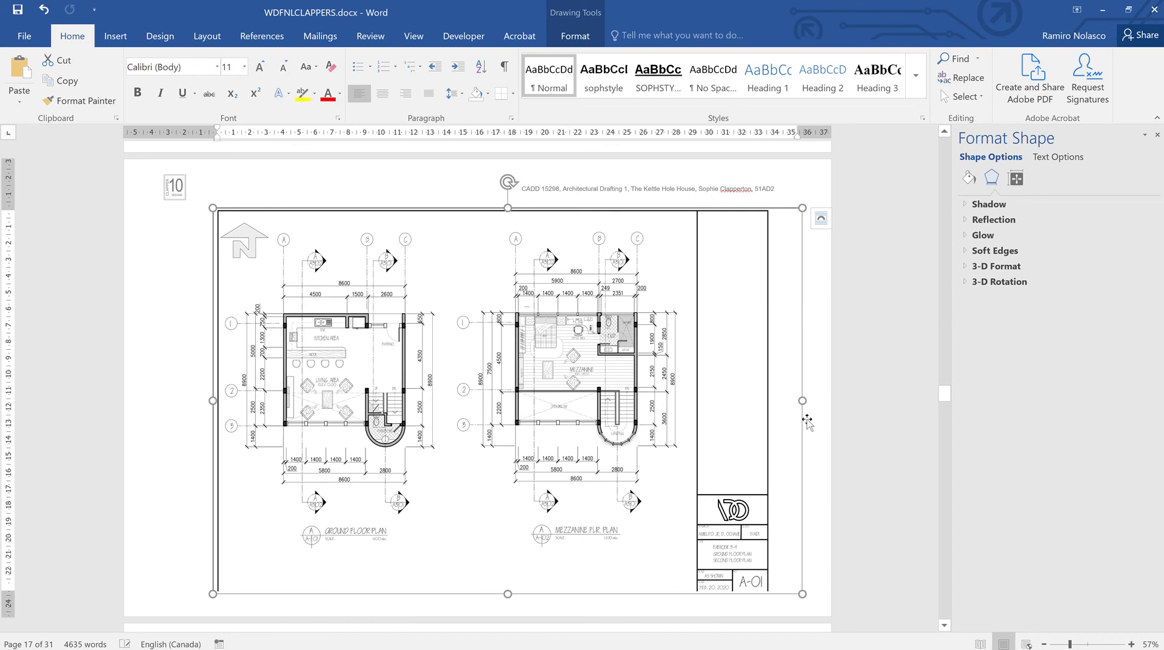
pyautogui.rightClick(806, 419)
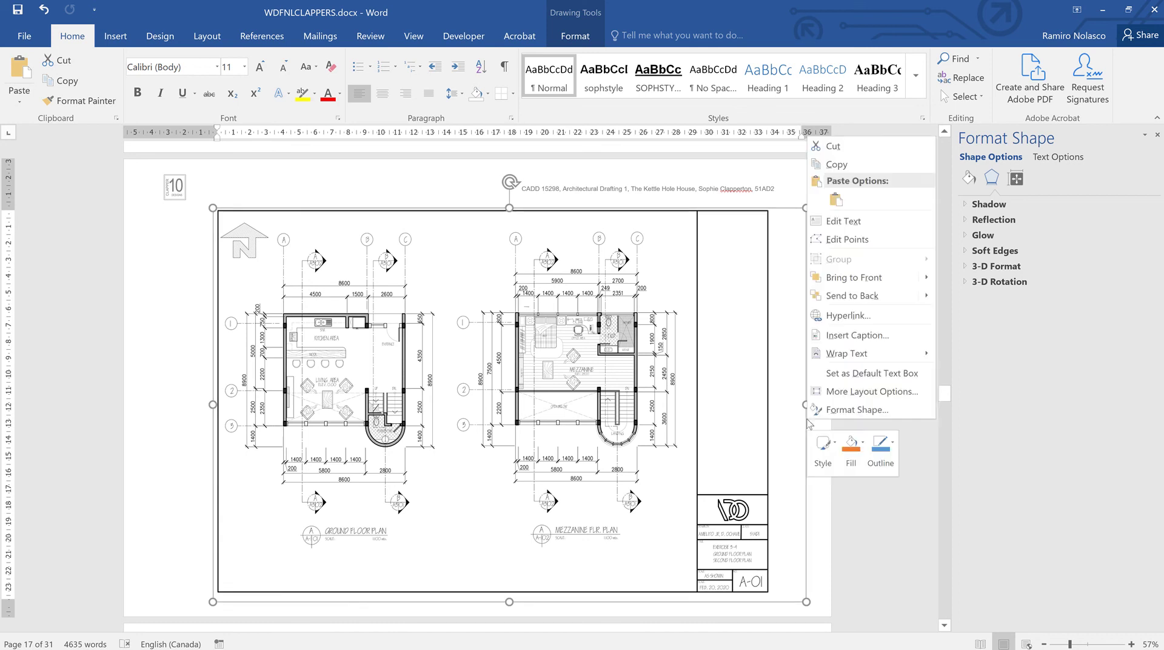
pyautogui.click(845, 413)
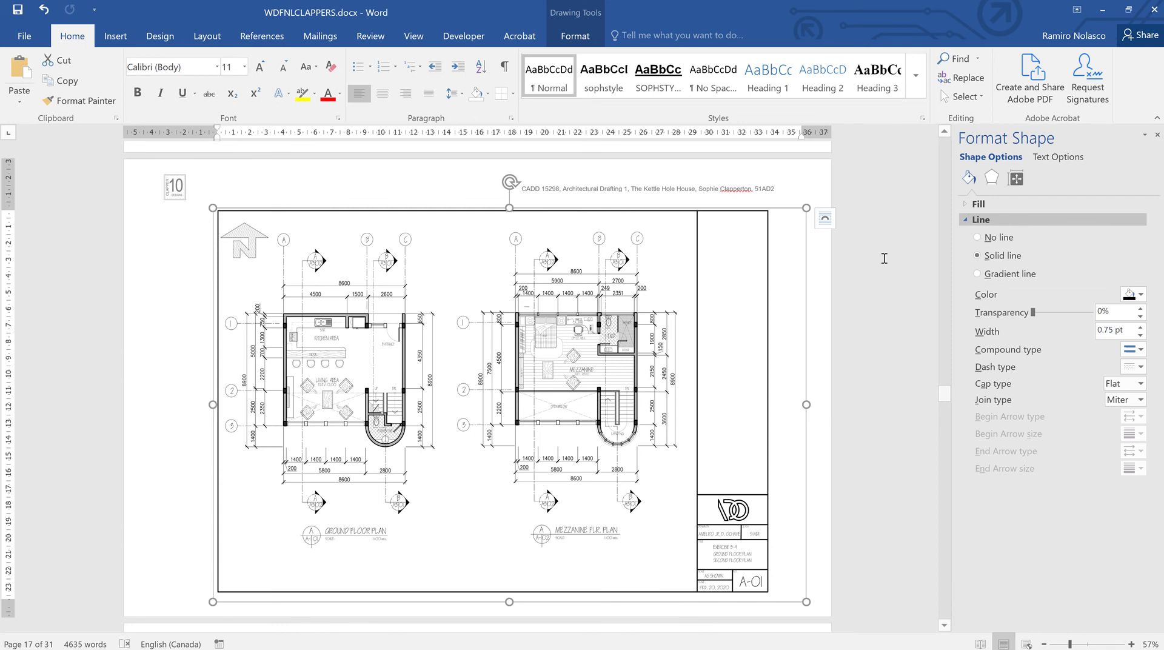
pyautogui.click(822, 257)
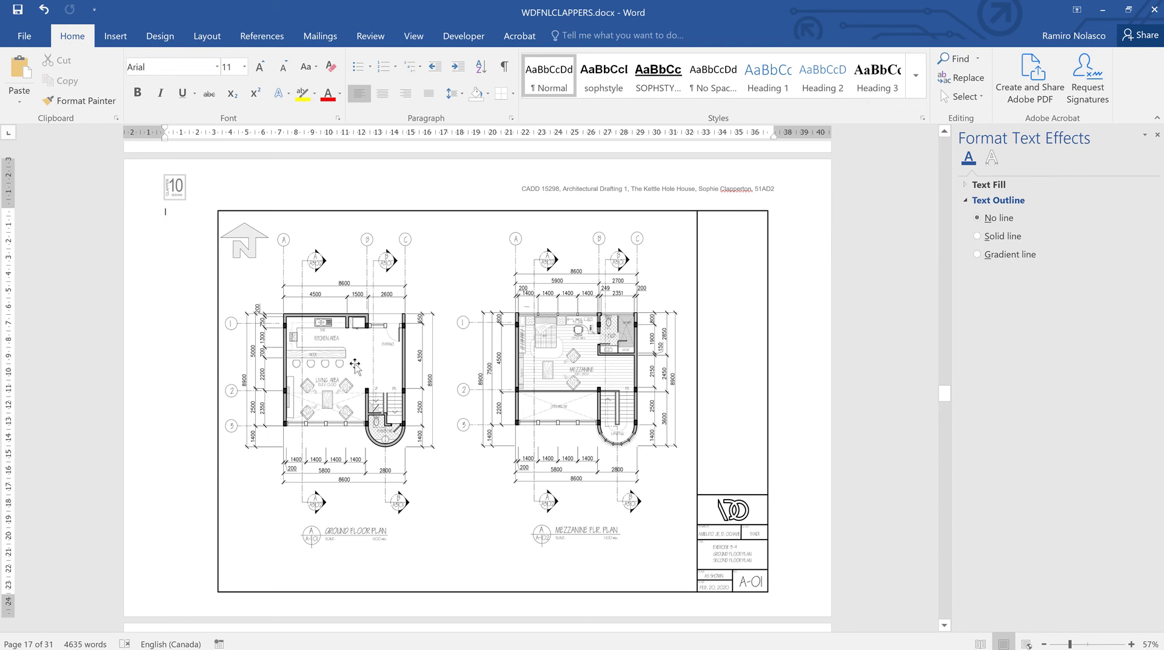
# Set the document zoom to 100% from View > Zoom.
pyautogui.click(412, 38)
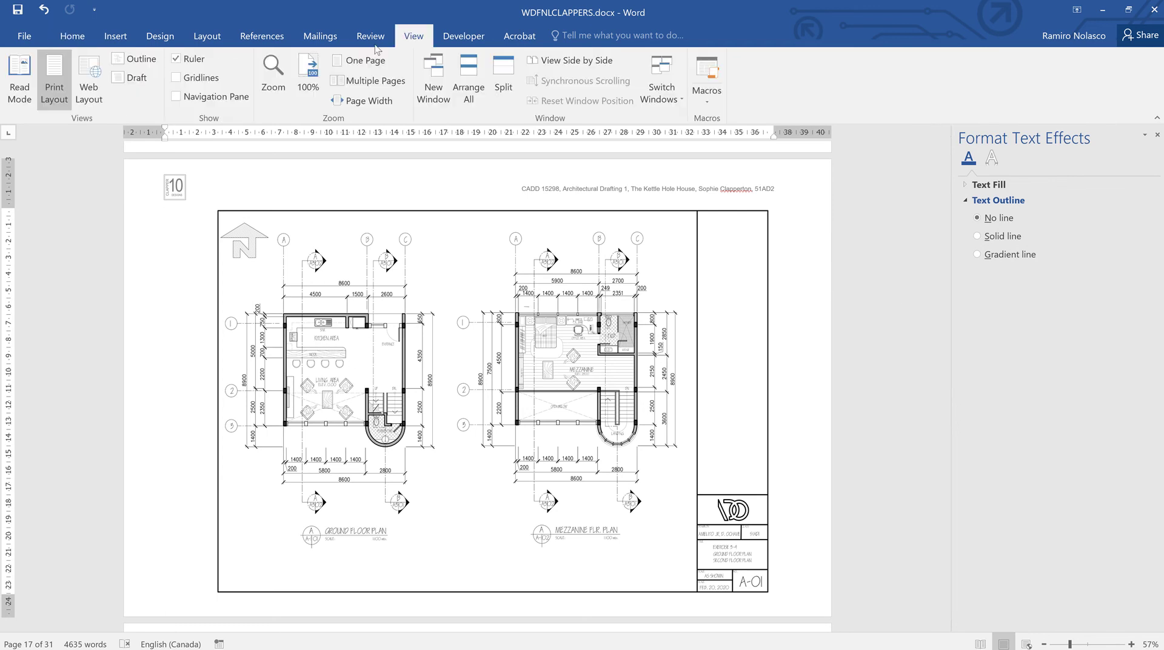
pyautogui.click(273, 79)
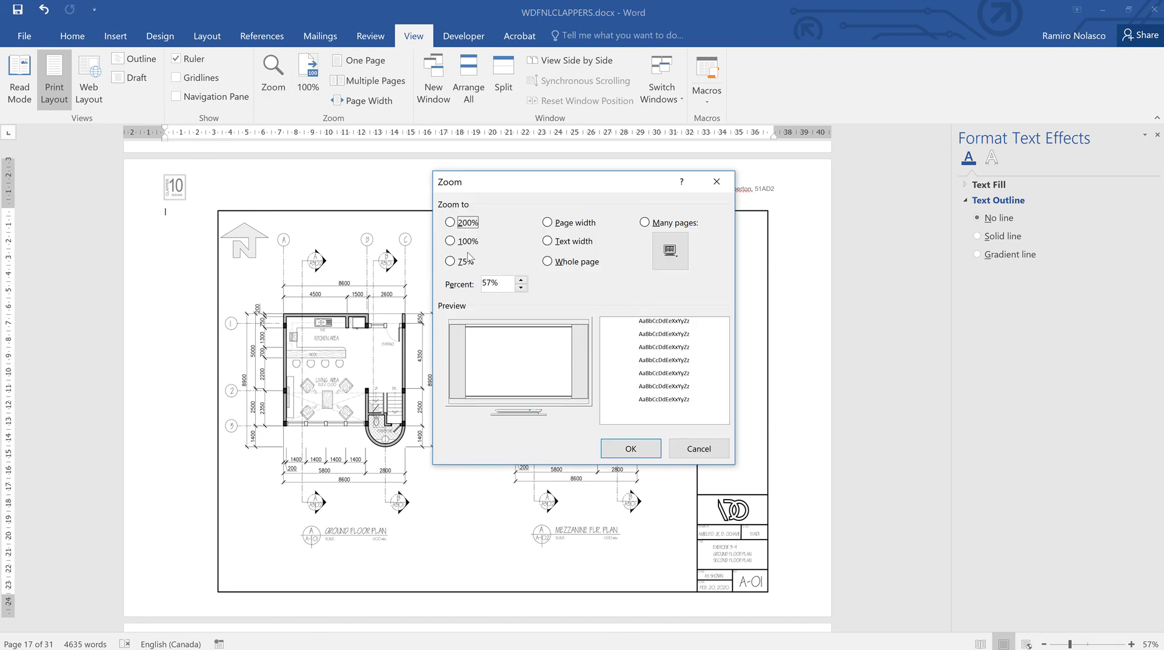
pyautogui.click(458, 242)
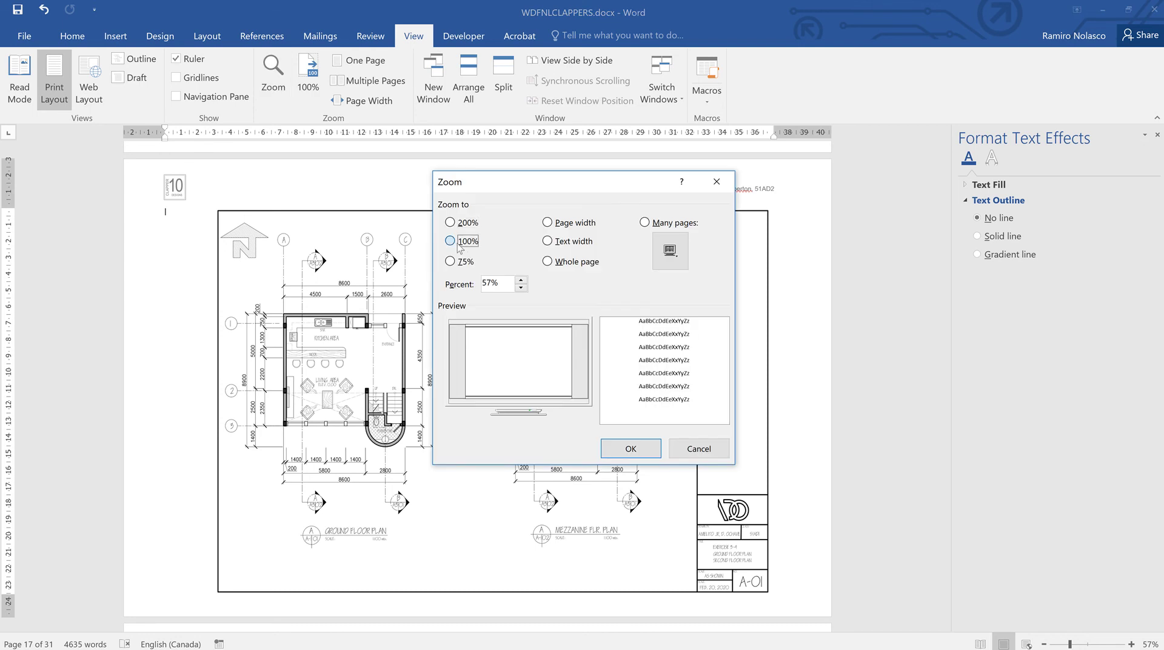
pyautogui.click(631, 449)
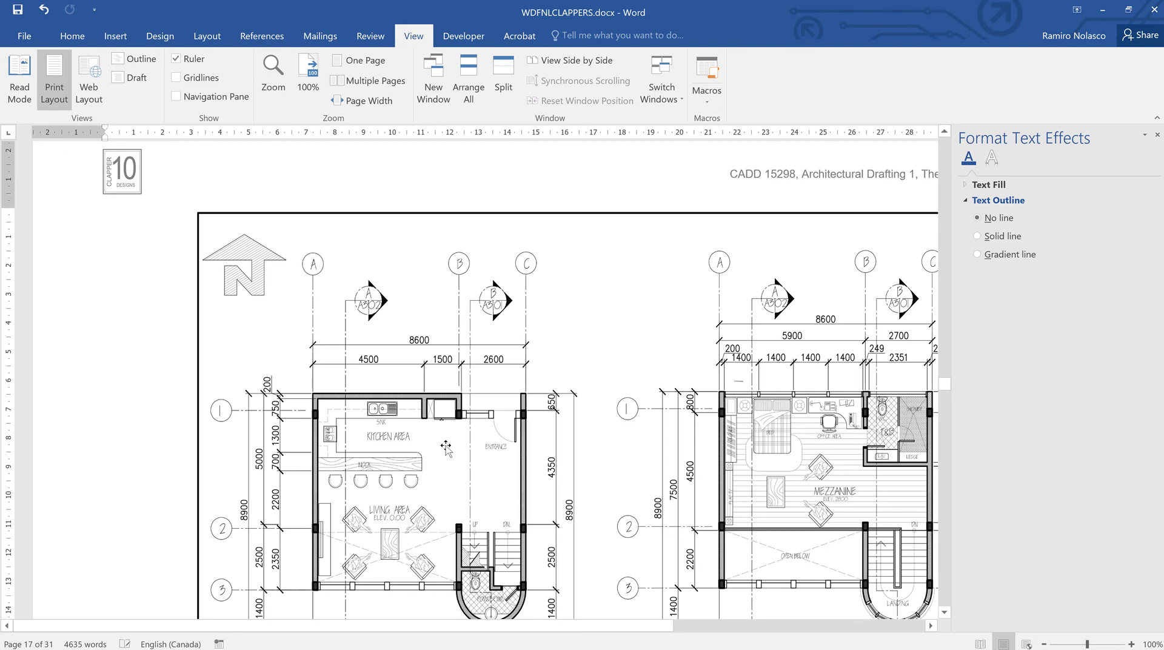
pyautogui.moveTo(602, 6)
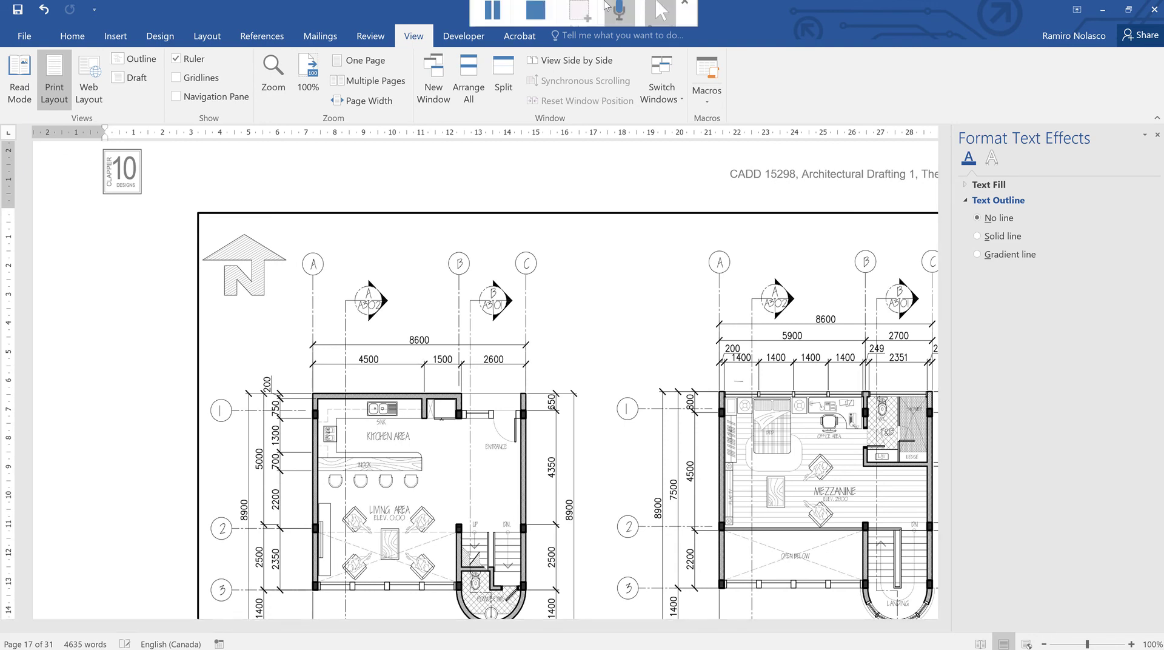